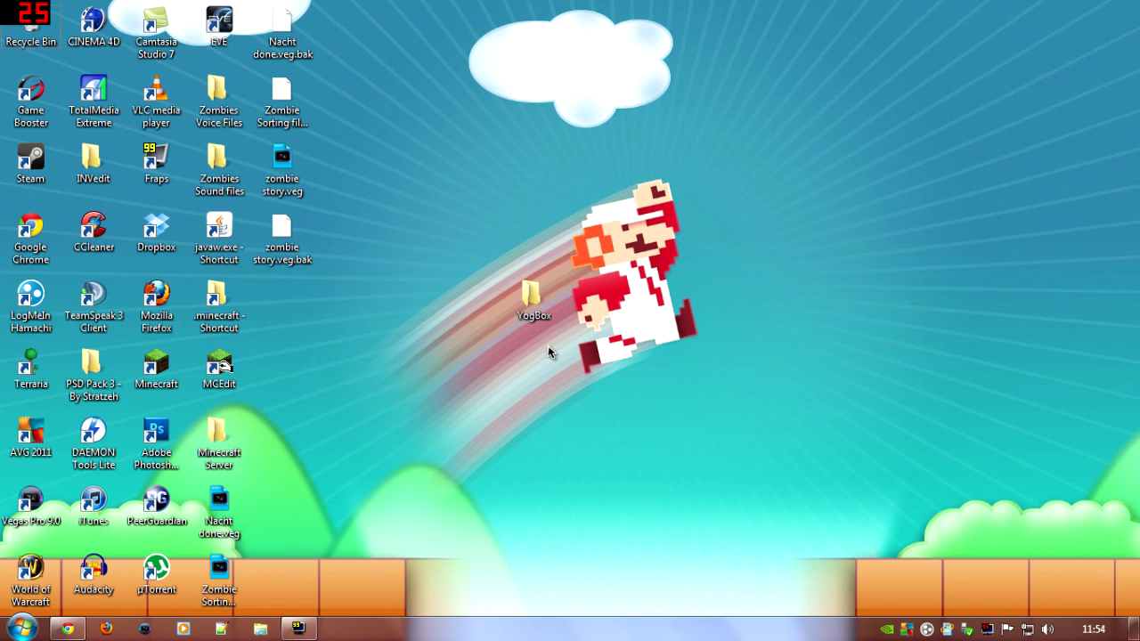
Step: Open the YogBox folder on the desktop to show YogBox_1.6.6_B1.zip
double_click(532, 300)
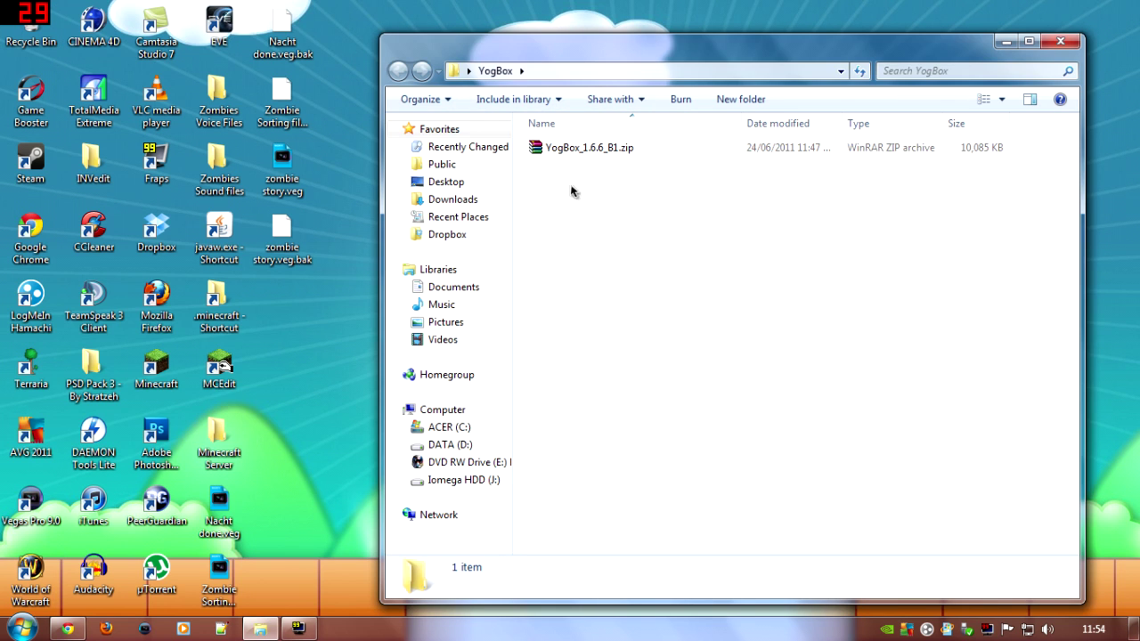
Step: Extract YogBox_1.6.6_B1.zip into the YogBox folder with WinRAR, then minimize the folder window
left_click_drag(642, 46, 789, 31)
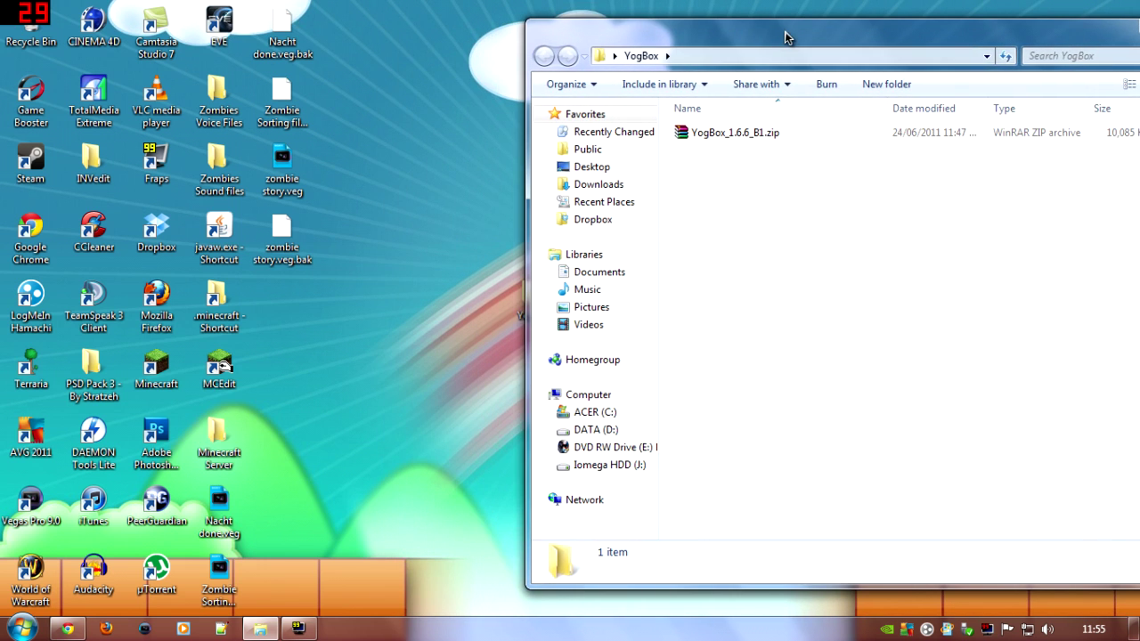
right_click(717, 135)
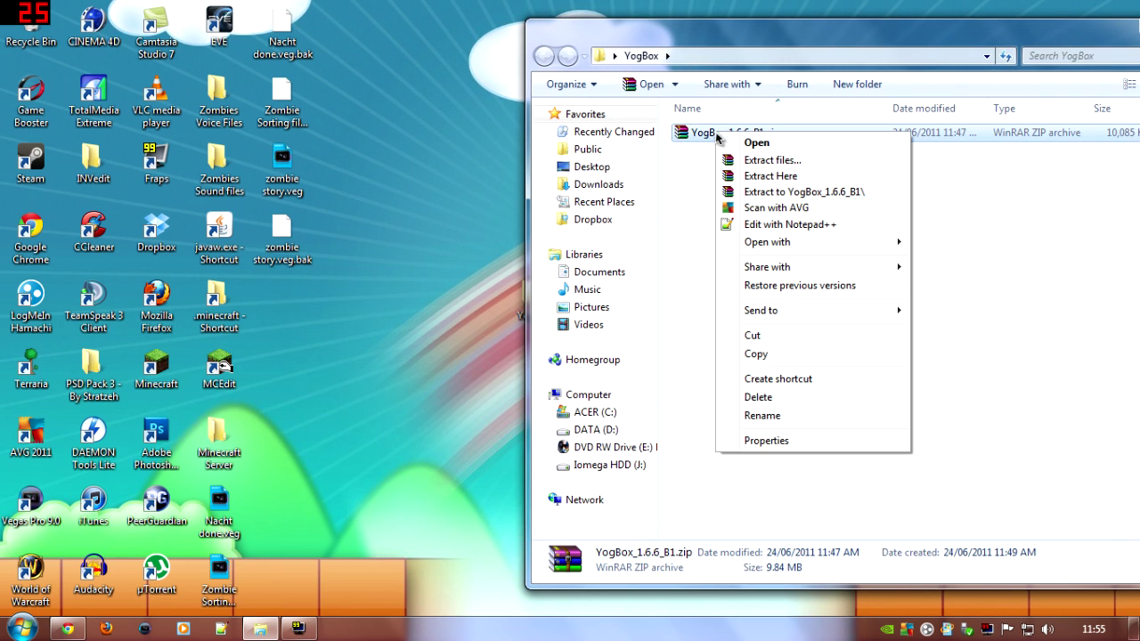
left_click(773, 177)
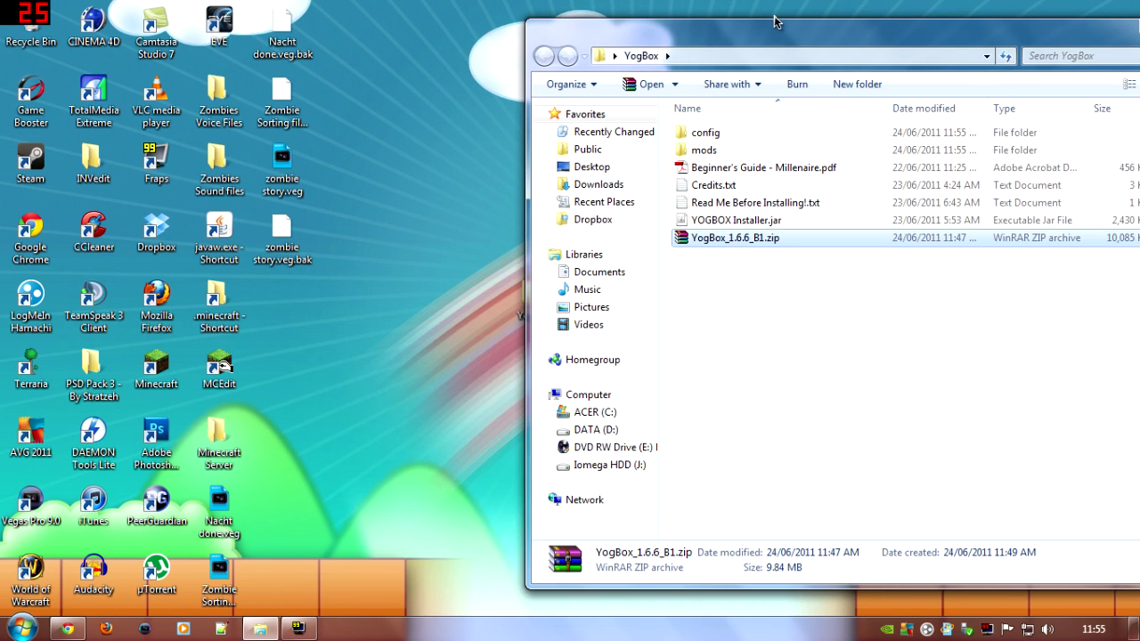
left_click_drag(777, 37, 505, 29)
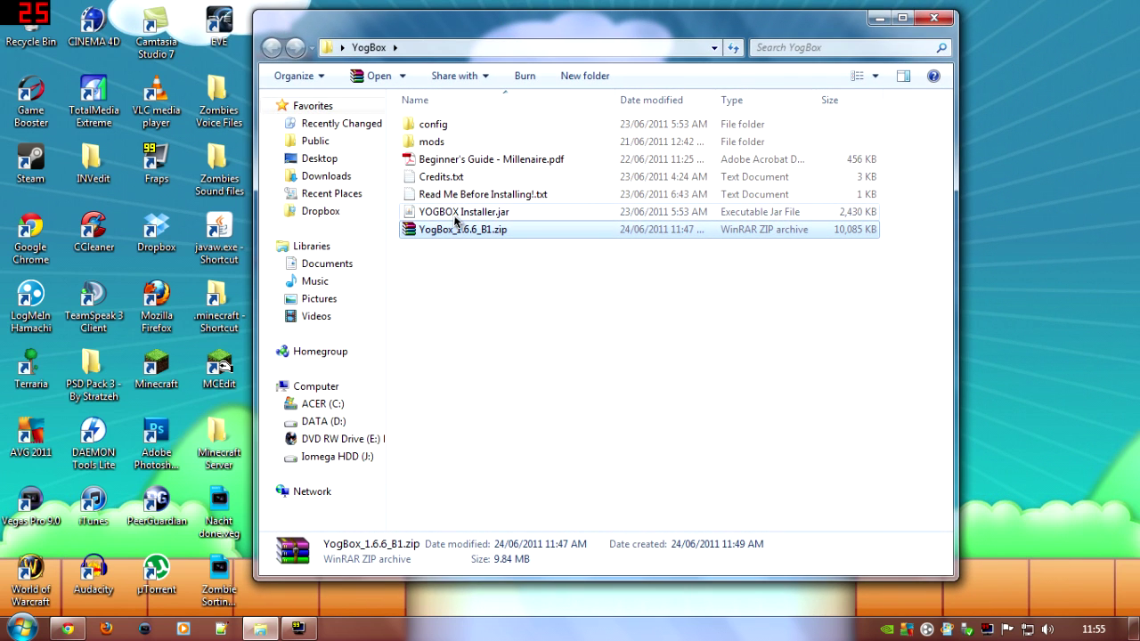
left_click(879, 18)
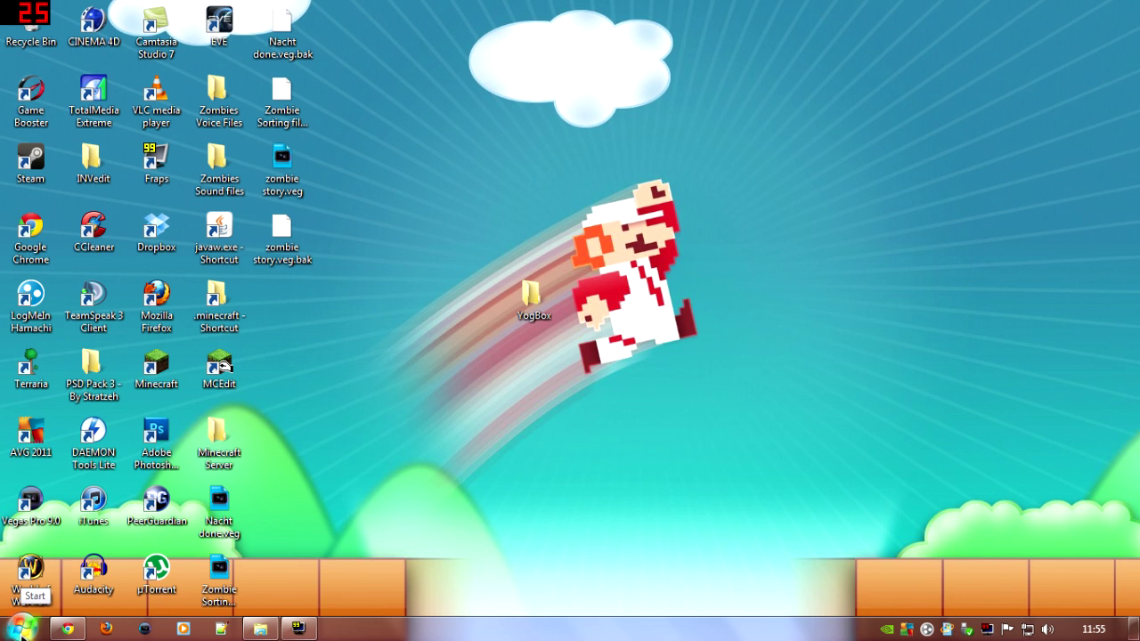
Step: Open the .minecraft folder inside the Roaming application data folder via a Start search
left_click(21, 627)
left_click(48, 592)
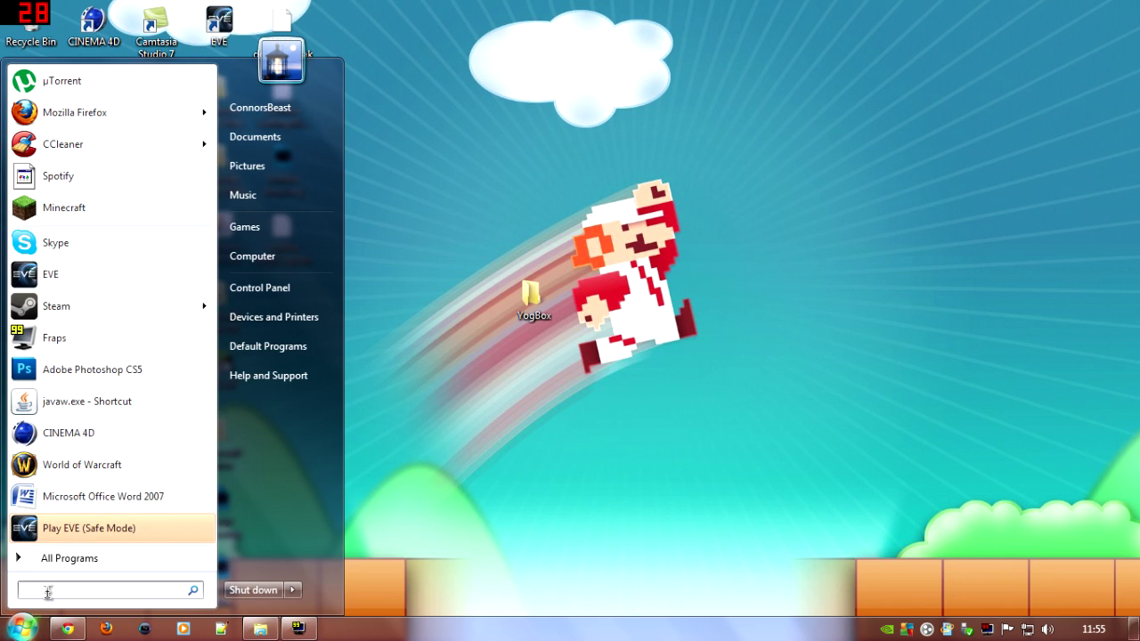
type("%a")
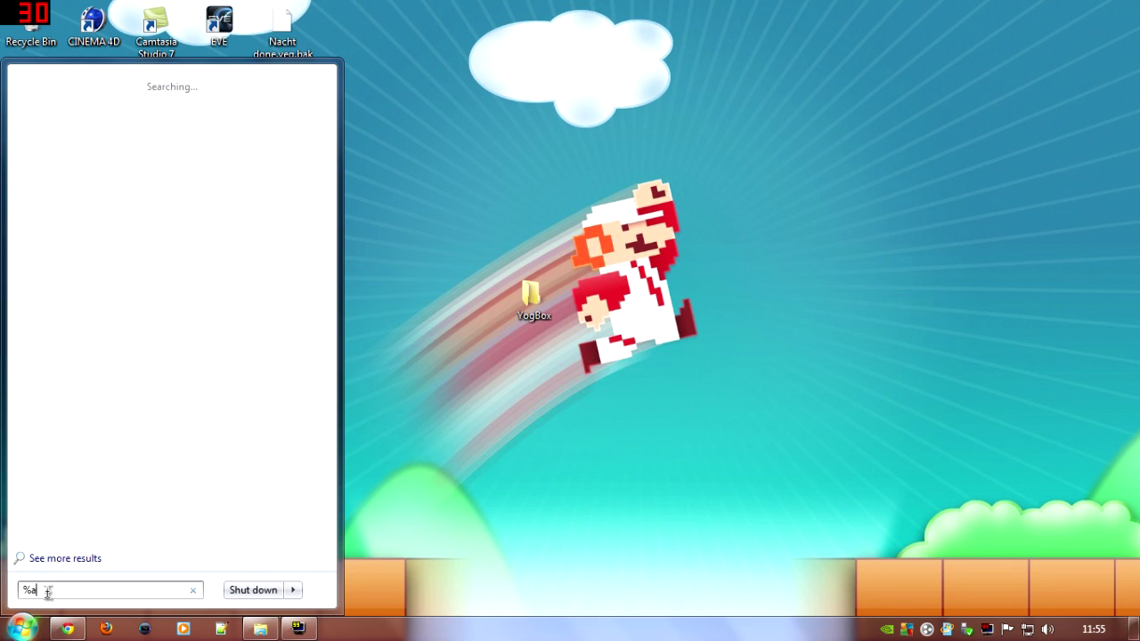
type("ppdata%")
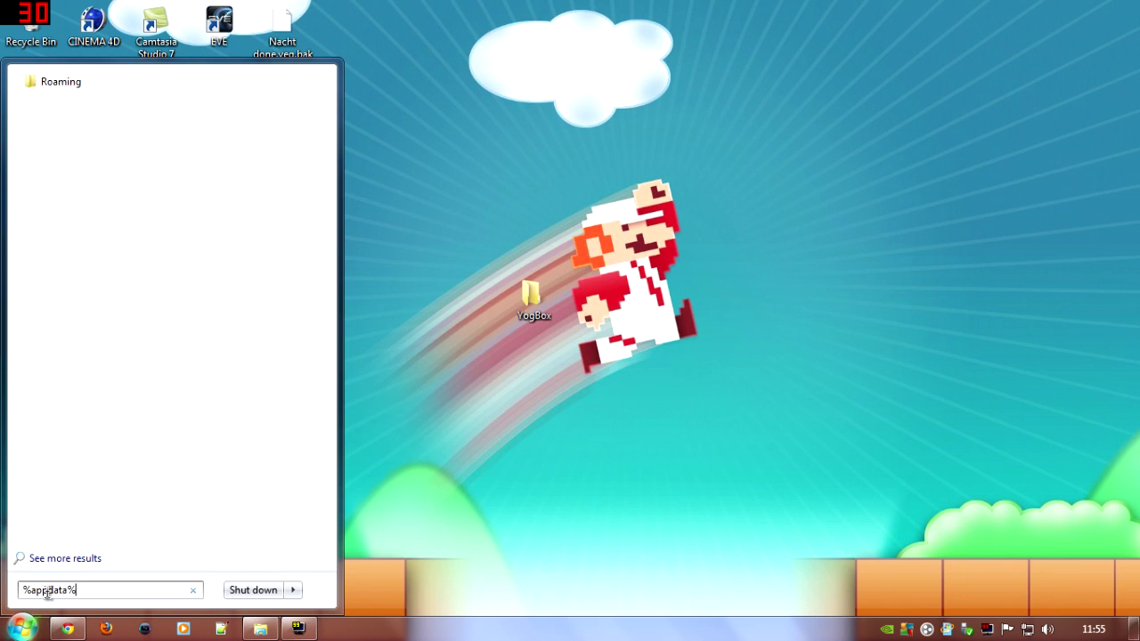
key("Return")
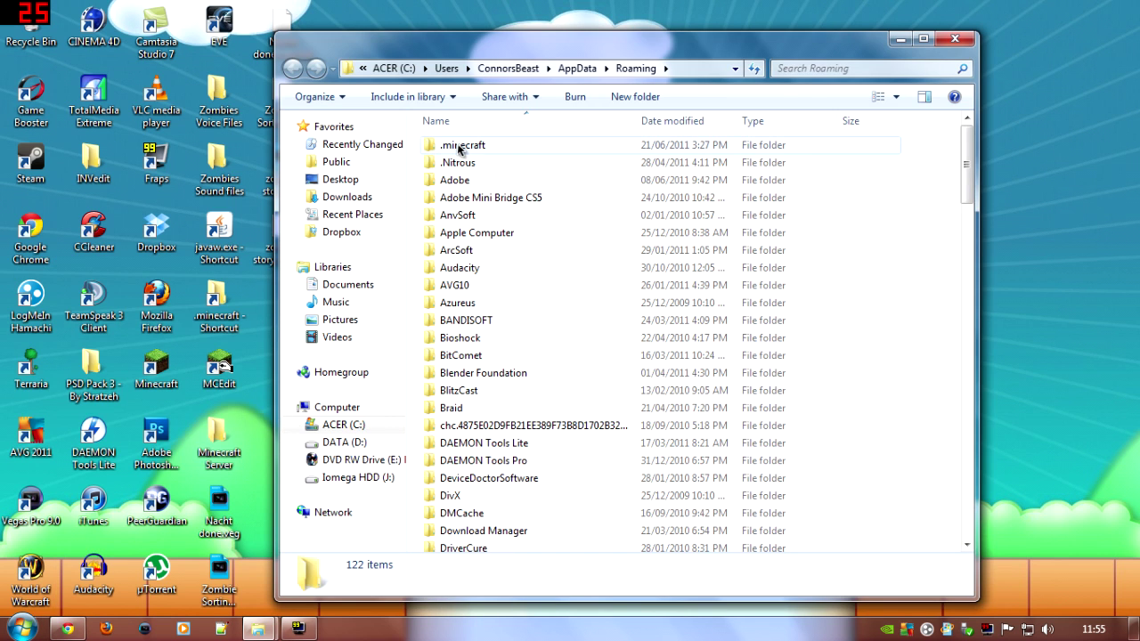
double_click(460, 147)
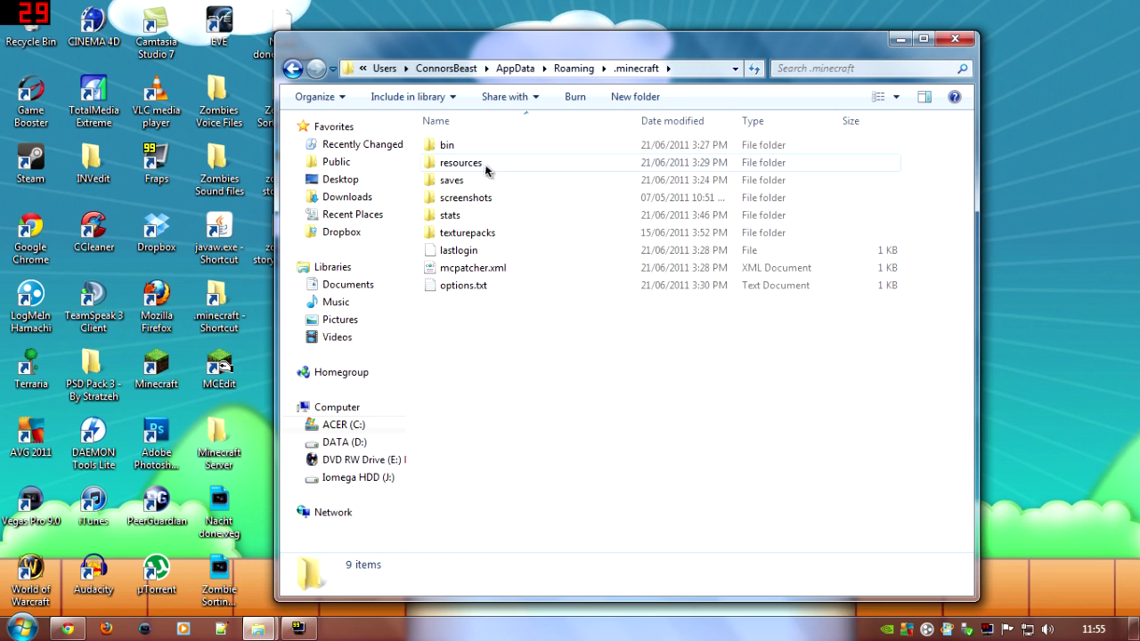
Step: Delete the bin and resources folders and mcpatcher.xml from .minecraft, then close the window
left_click(479, 144)
key("Delete")
key("Return")
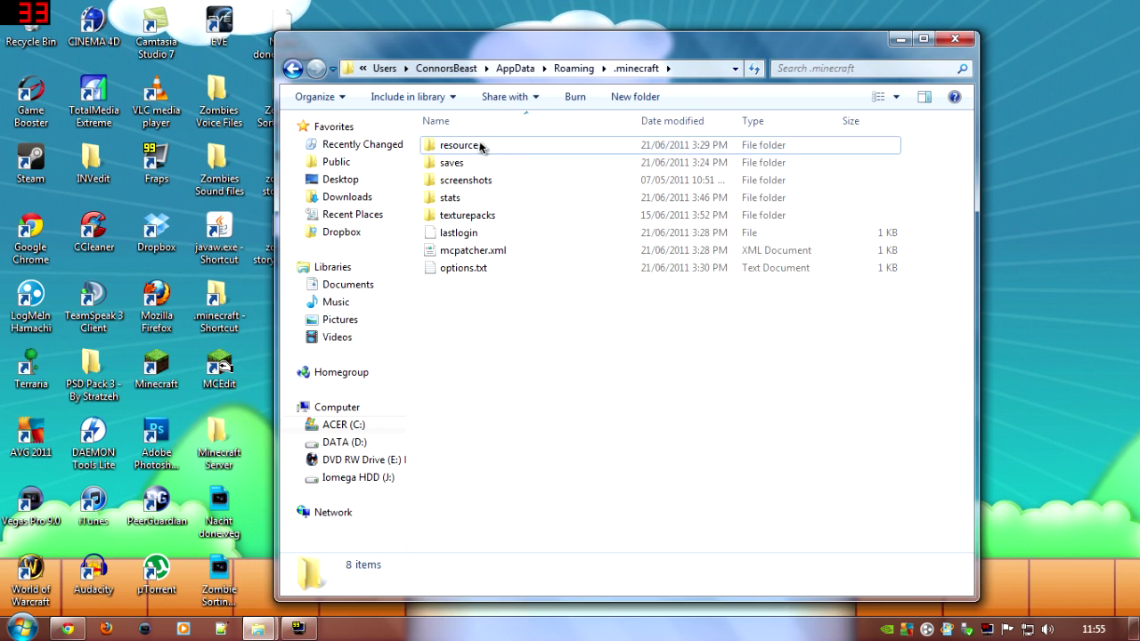
left_click(480, 145)
key("Delete")
key("Return")
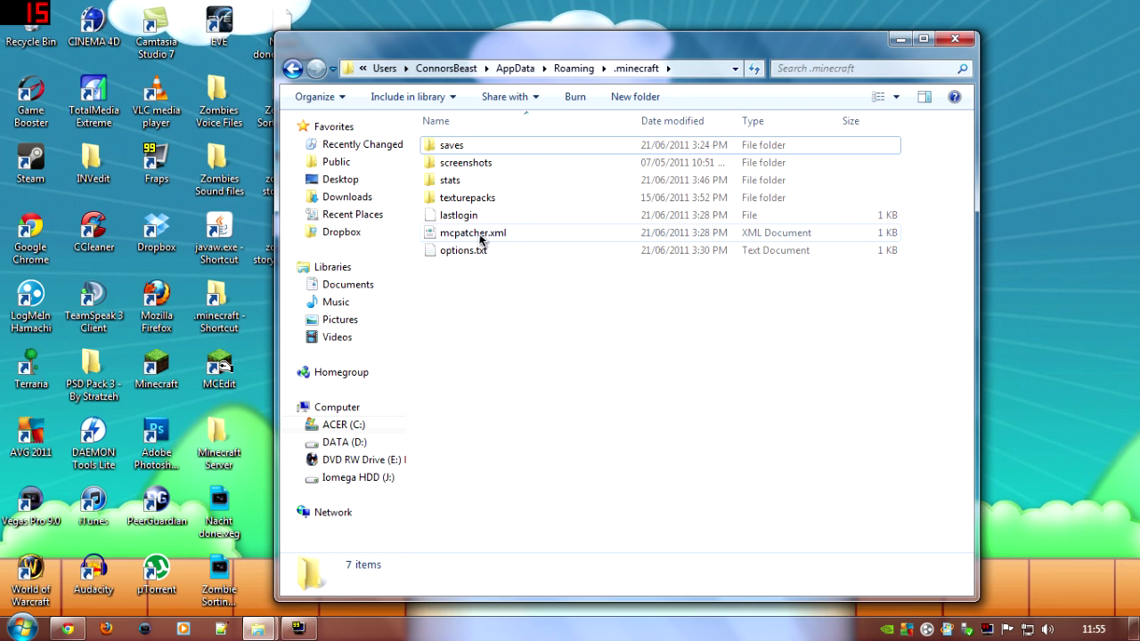
left_click(479, 237)
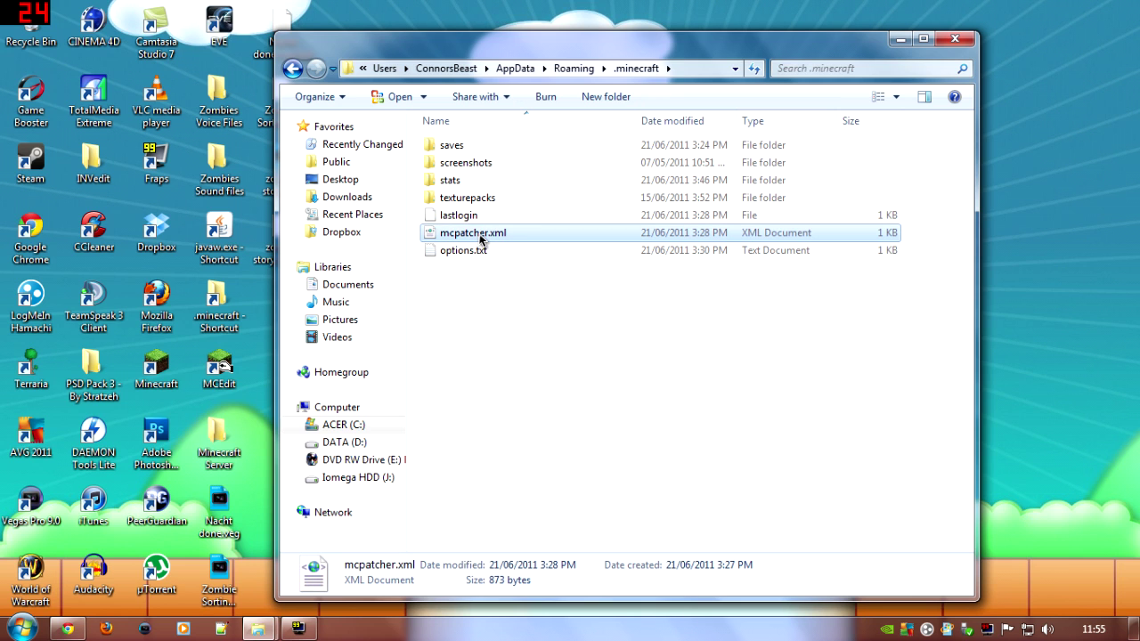
key("Delete")
key("Return")
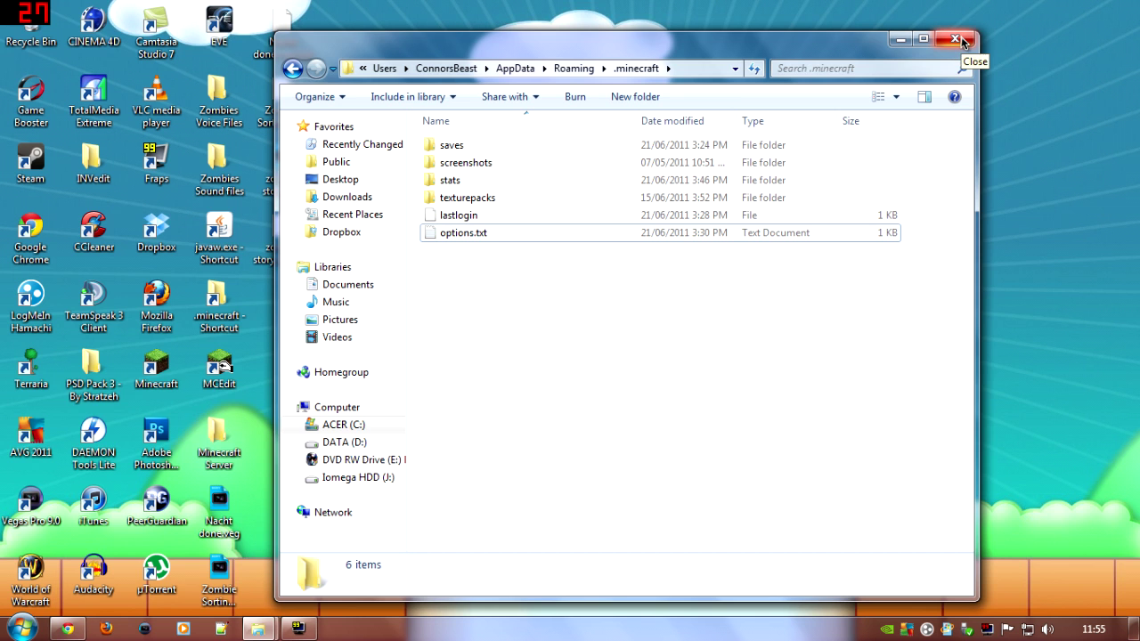
left_click(961, 40)
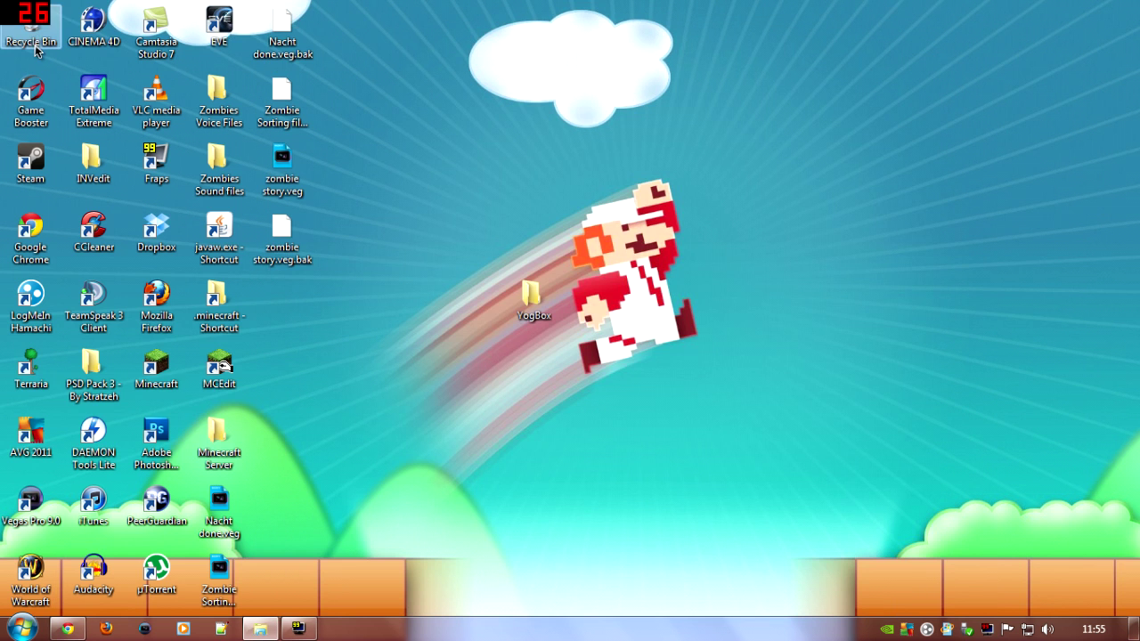
Step: Empty the Recycle Bin, permanently deleting the removed items
right_click(36, 45)
left_click(67, 75)
left_click(634, 328)
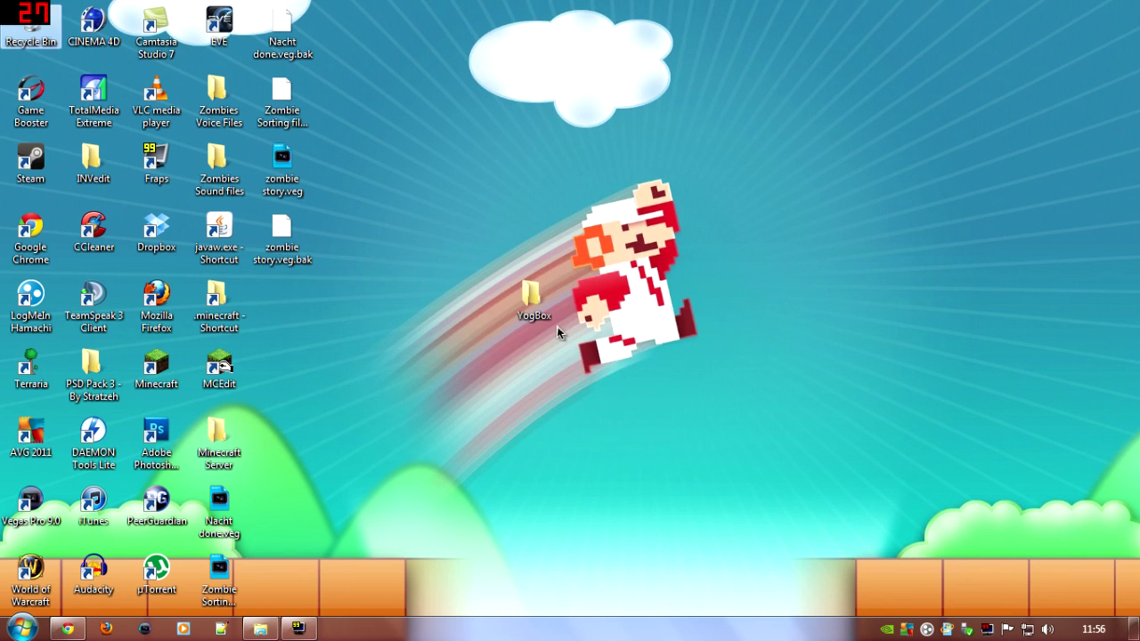
Step: Launch Minecraft from the desktop past the security warning and log in
double_click(169, 372)
key("Return")
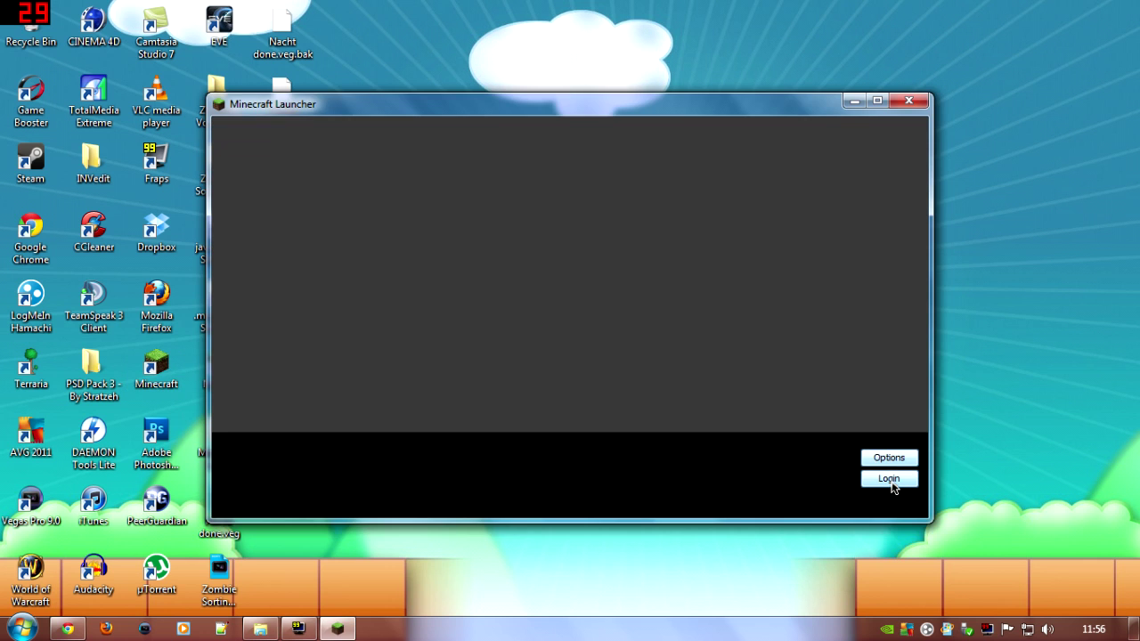
left_click(890, 481)
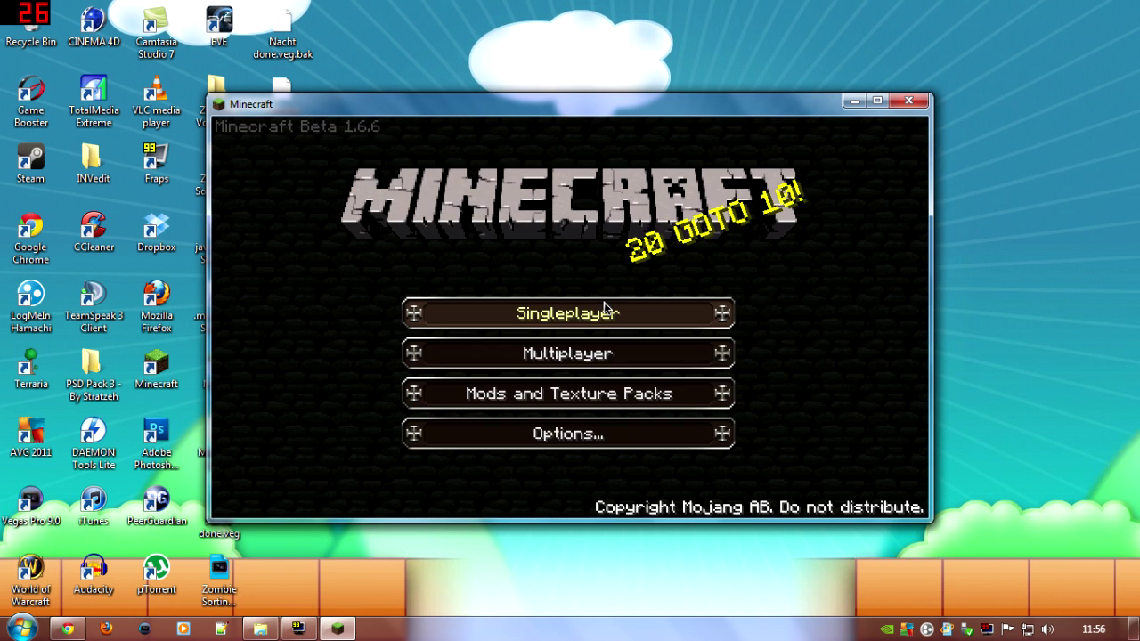
Step: Keep the Default texture pack selected, then quit Minecraft
left_click(602, 399)
left_click(557, 281)
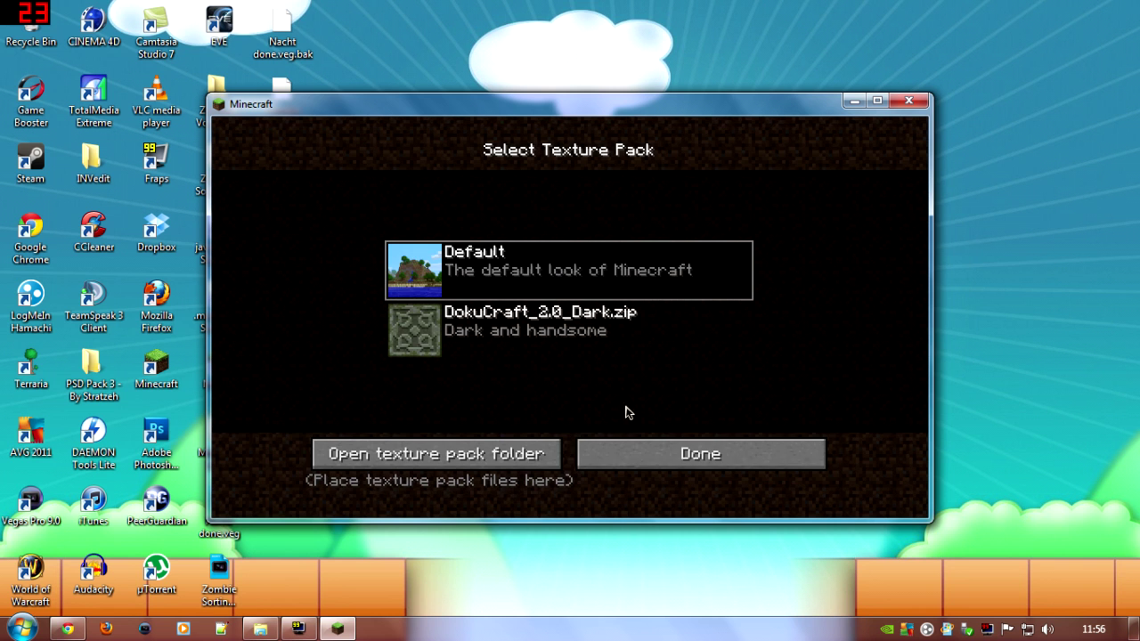
left_click(640, 449)
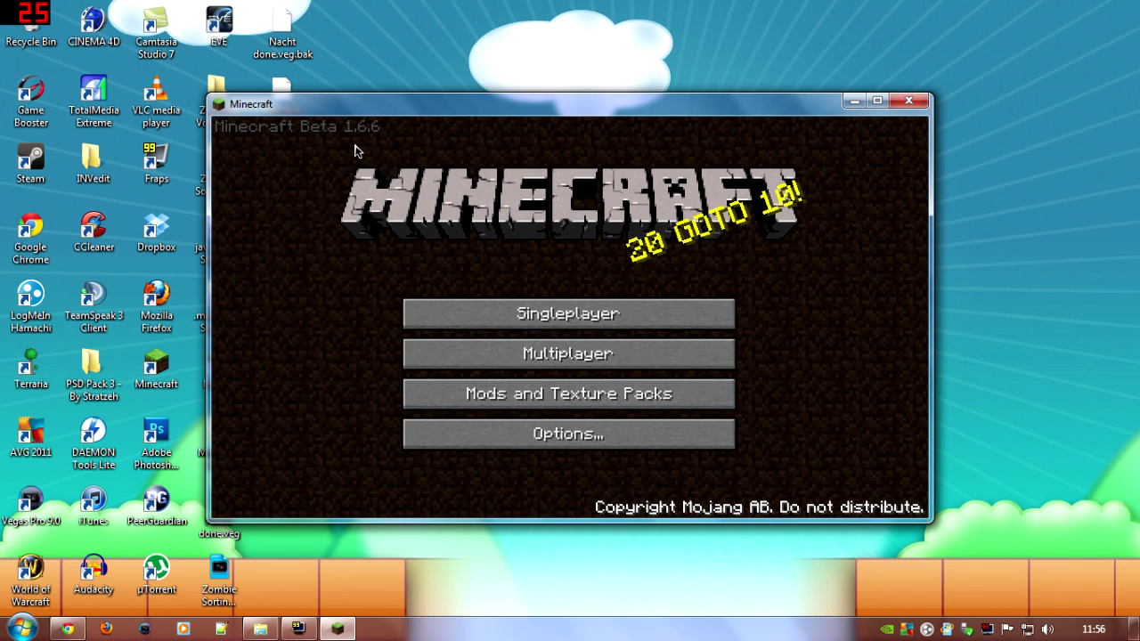
left_click(910, 100)
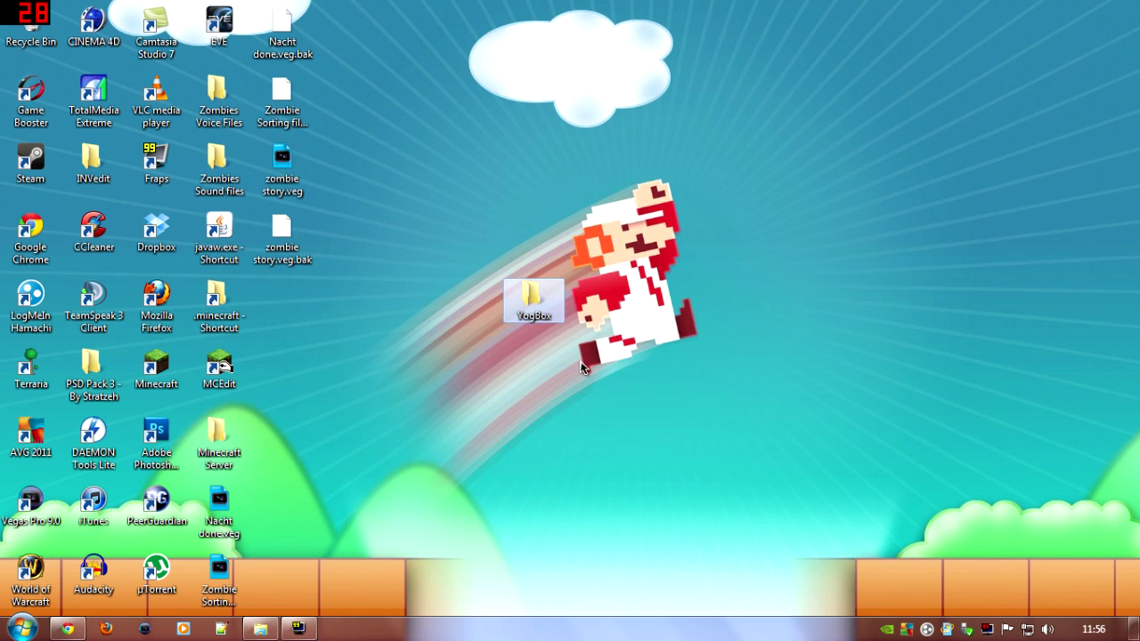
Step: Run YOGBOX Installer.jar from the YogBox folder and continue to the optional mod selection
left_click(260, 629)
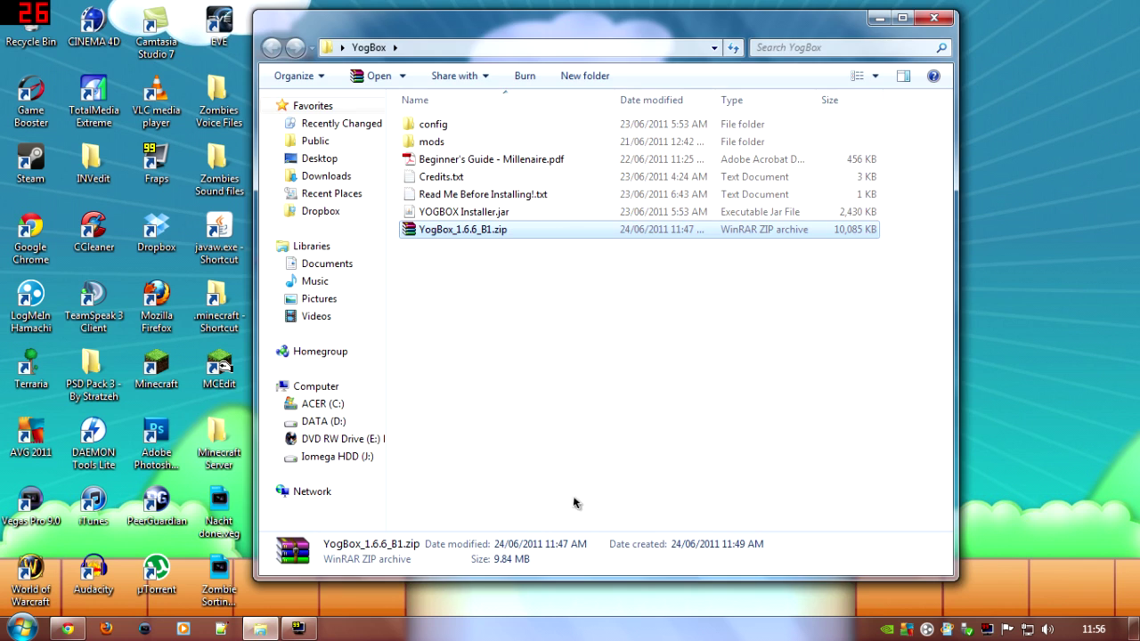
left_click_drag(641, 36, 748, 39)
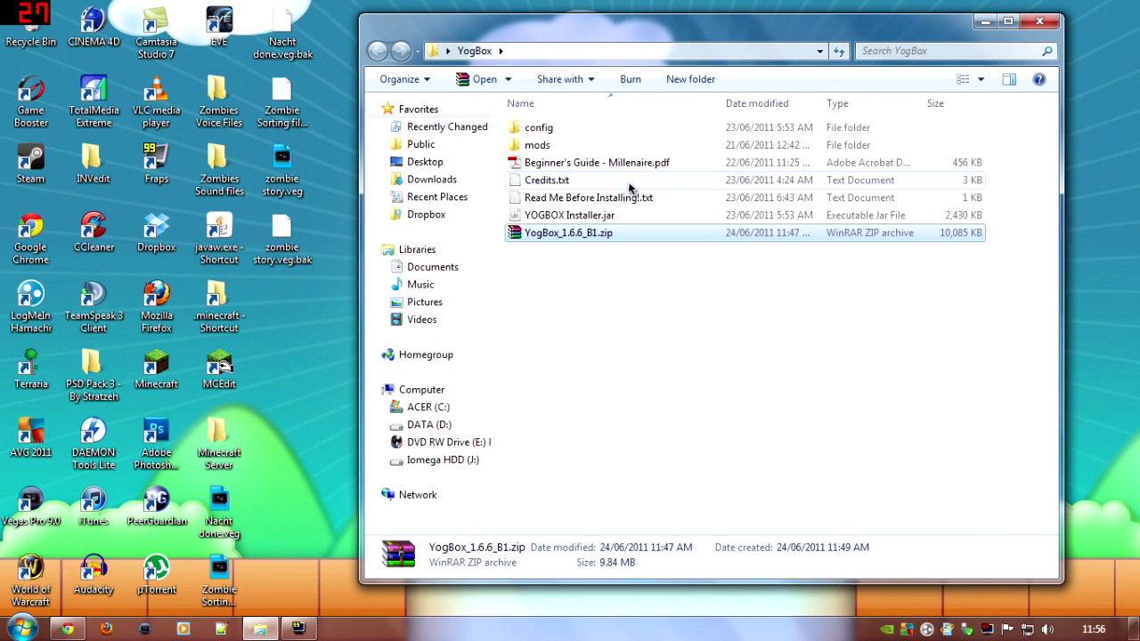
double_click(557, 216)
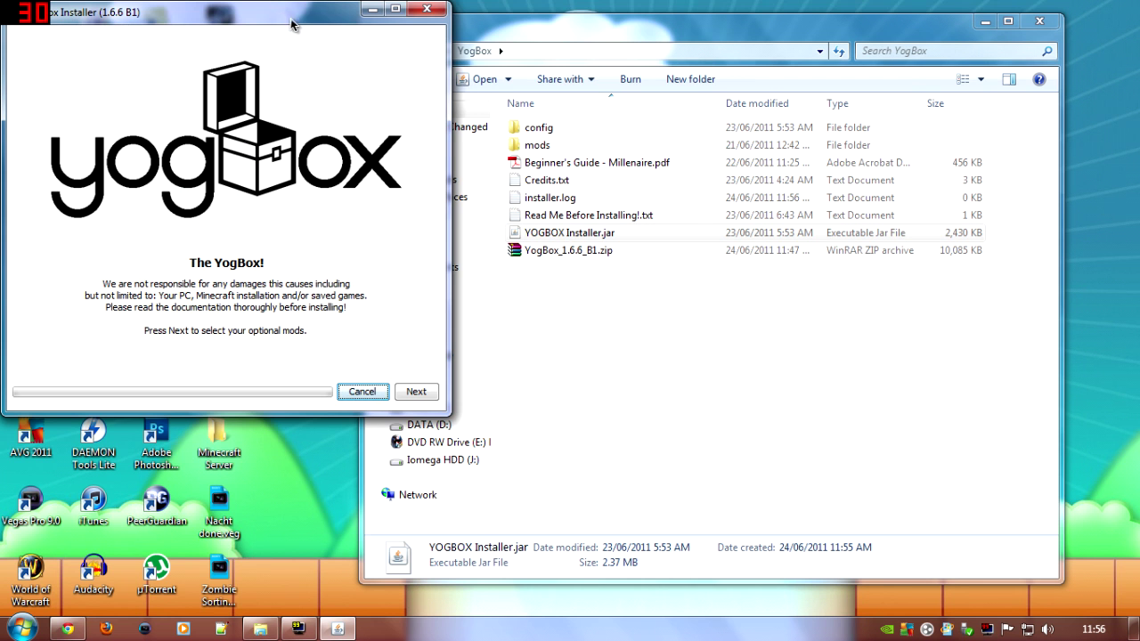
left_click_drag(280, 21, 523, 57)
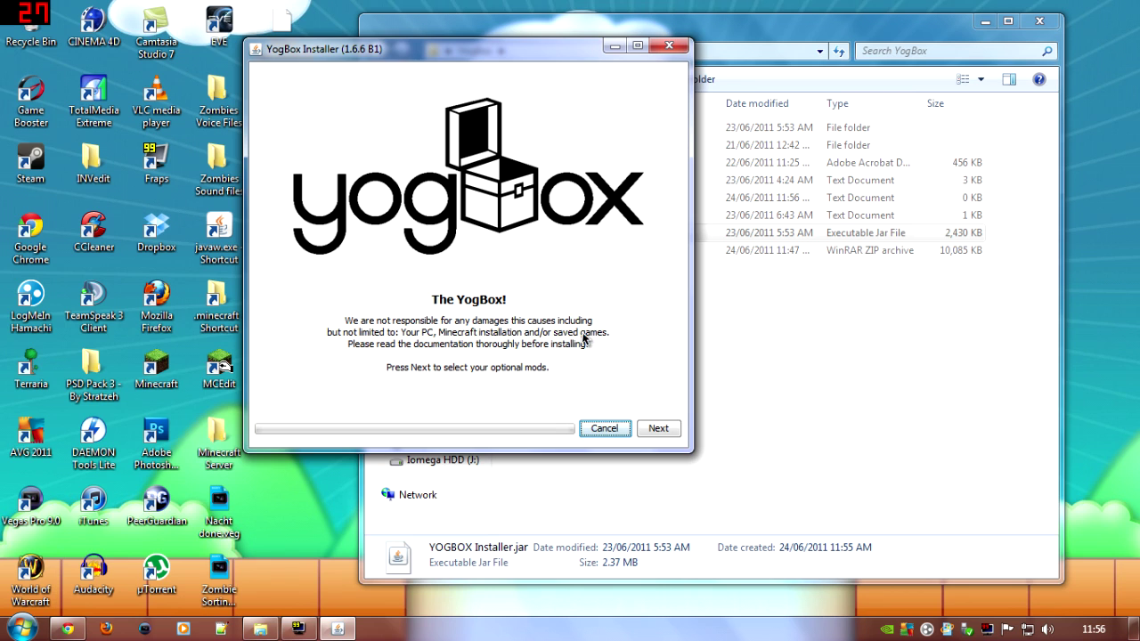
left_click(657, 430)
Step: Install YogBox with Stacked food is edible, Somnia, Sky Pirates, Mo' Creatures and Millenaire
left_click(265, 140)
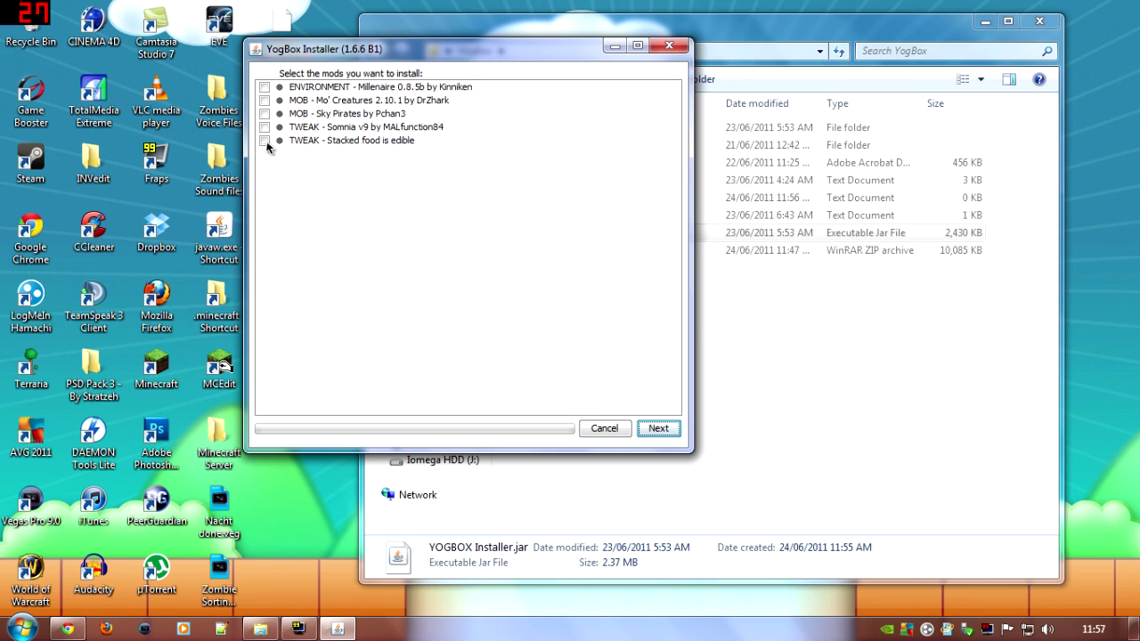
left_click(265, 126)
left_click(264, 113)
left_click(265, 100)
left_click(264, 87)
left_click(642, 434)
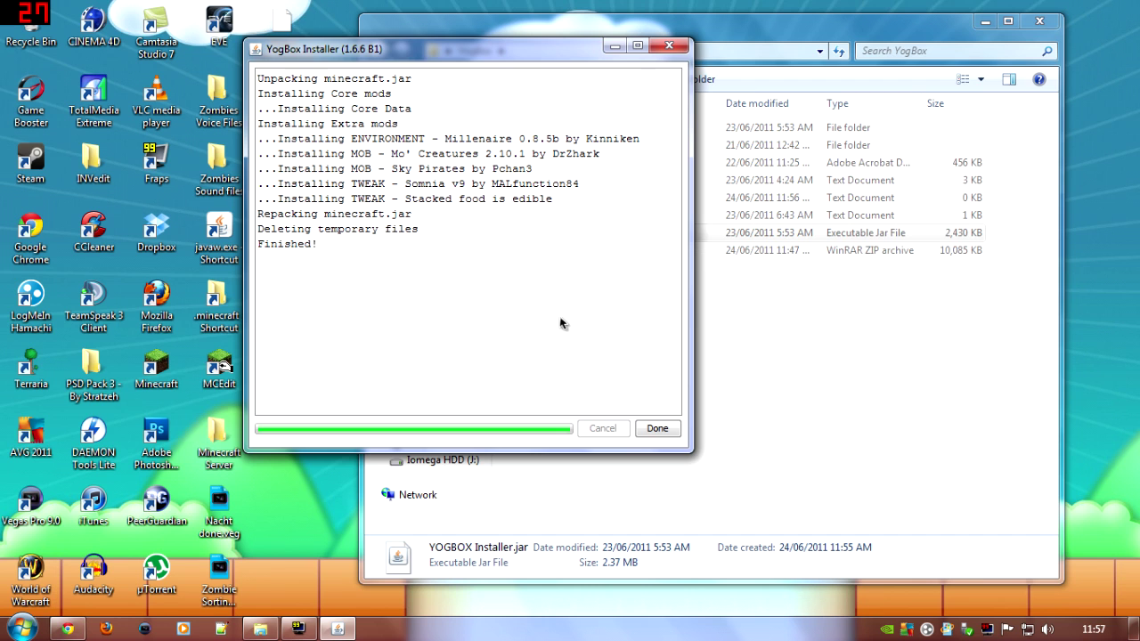
left_click(657, 428)
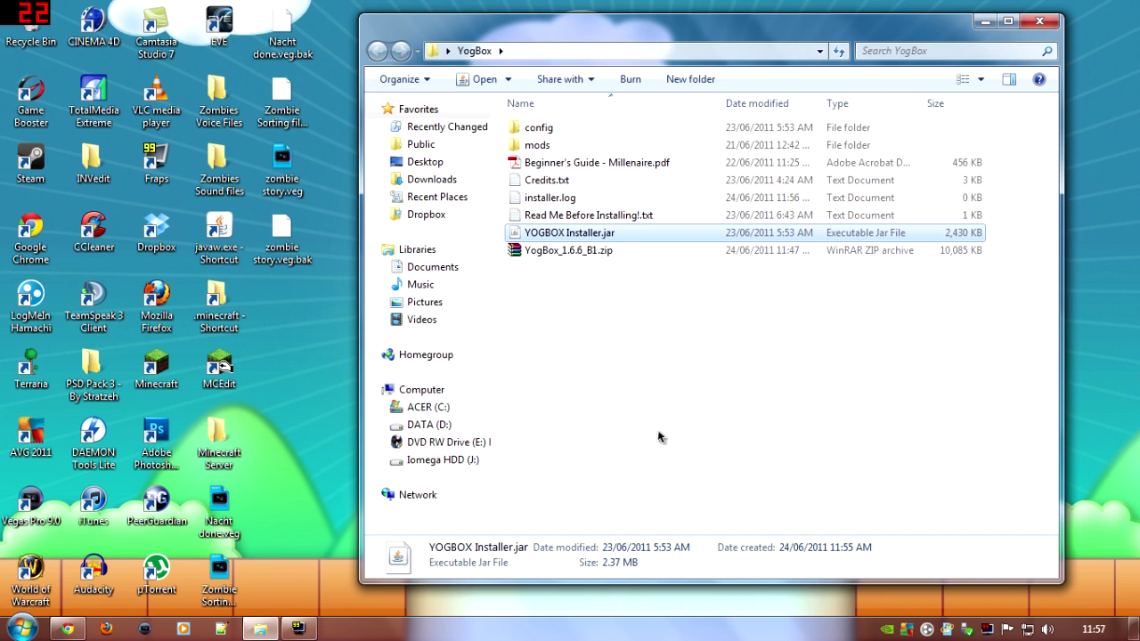
Step: Close the YogBox folder, launch Minecraft past the unverified-launcher warning, and log in to the YogBox title screen
left_click(1035, 24)
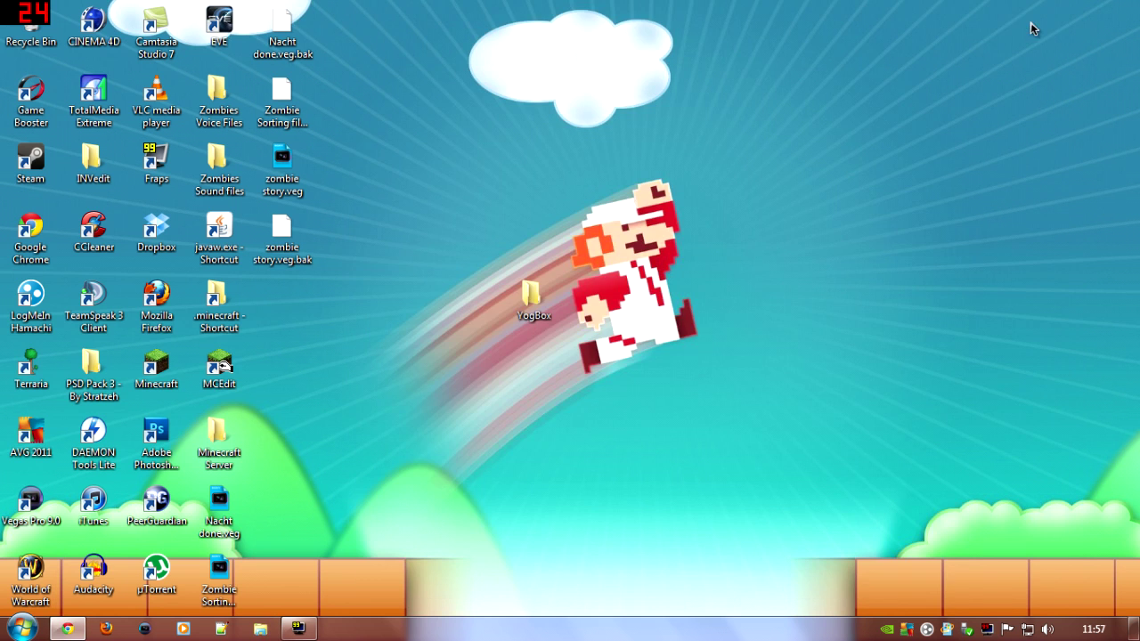
double_click(157, 365)
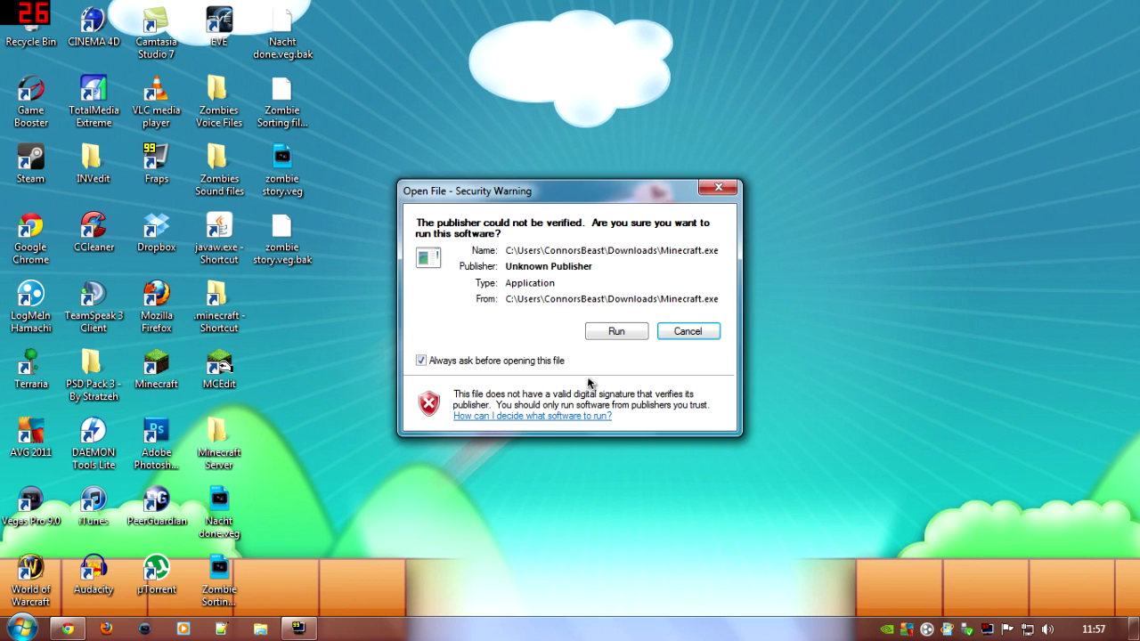
left_click(636, 337)
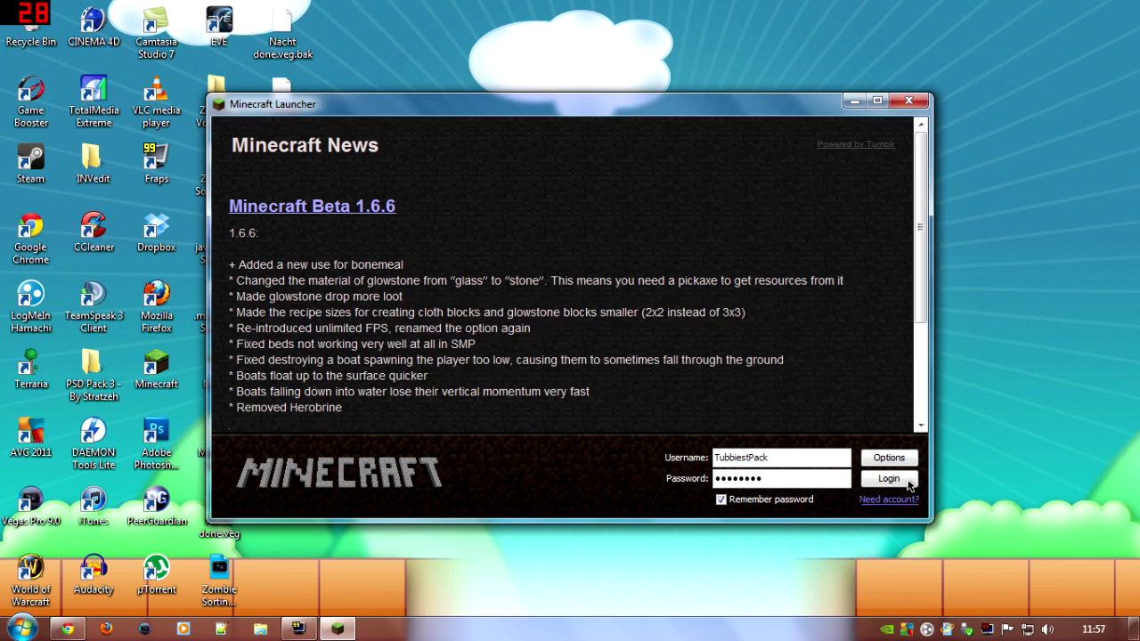
left_click(909, 483)
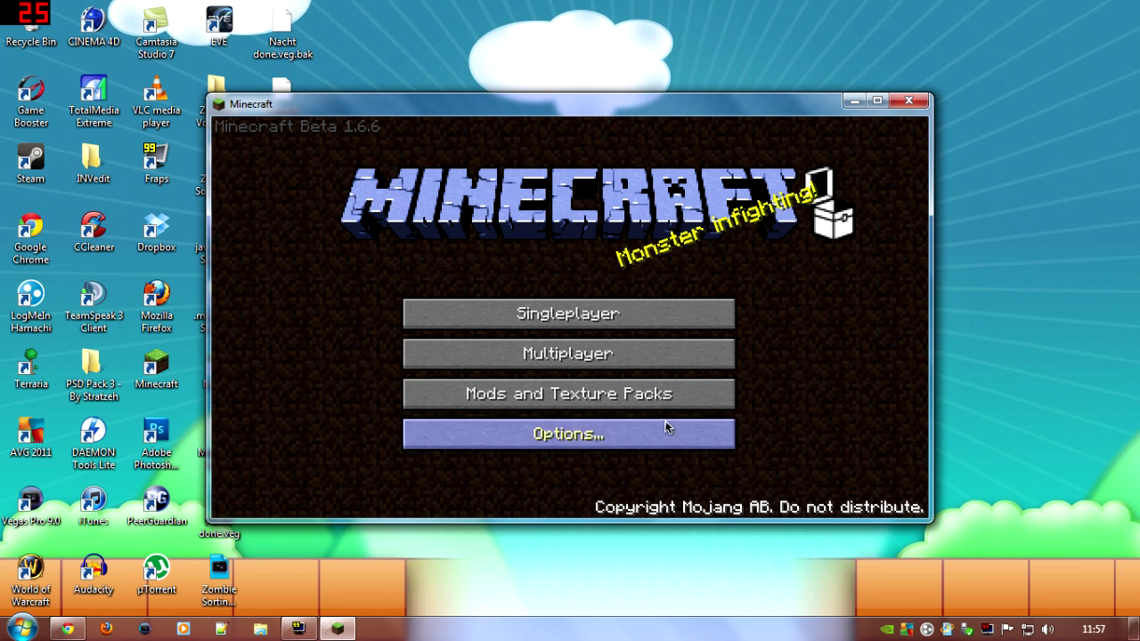
Step: Select the PainterlyPack_YogBox_Edition.zip texture pack, confirm it, and quit Minecraft
left_click(578, 394)
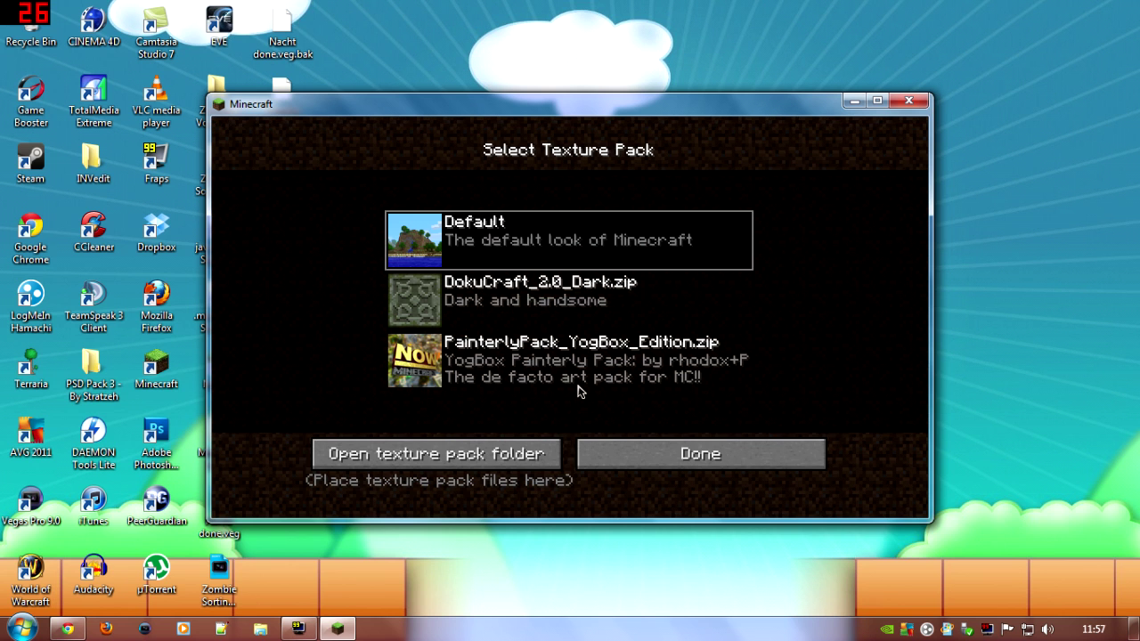
left_click(533, 365)
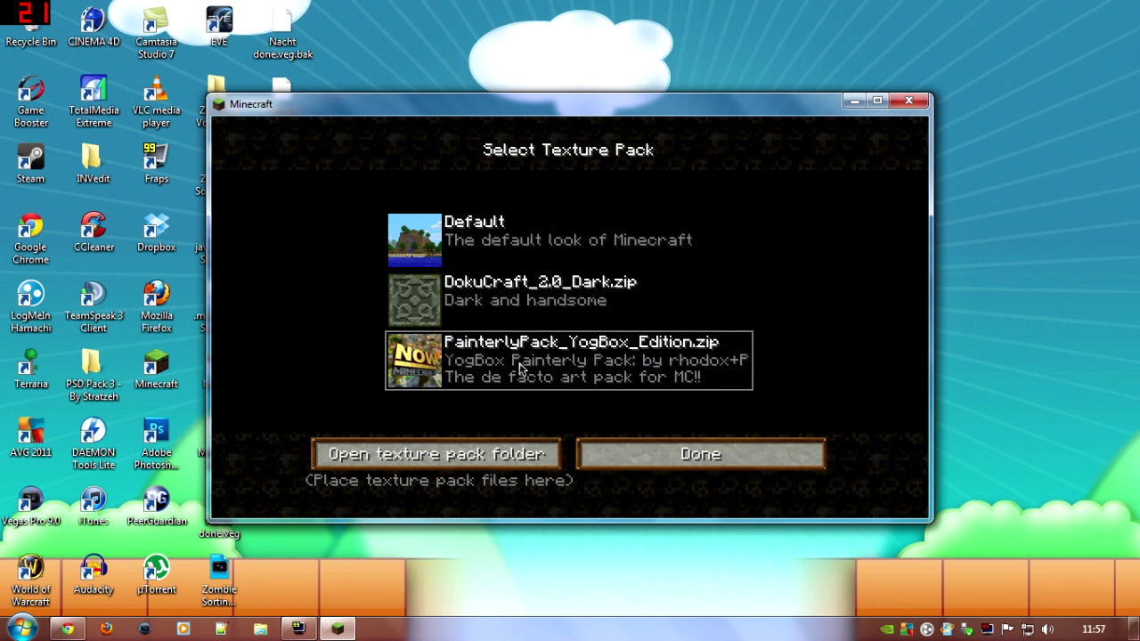
left_click(661, 455)
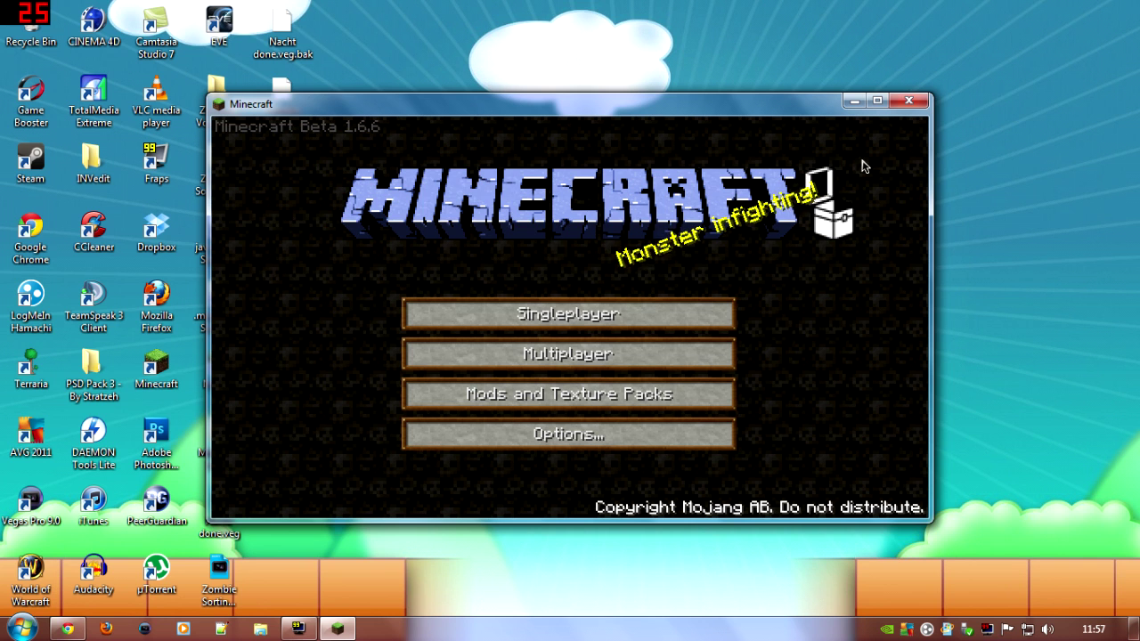
left_click(905, 103)
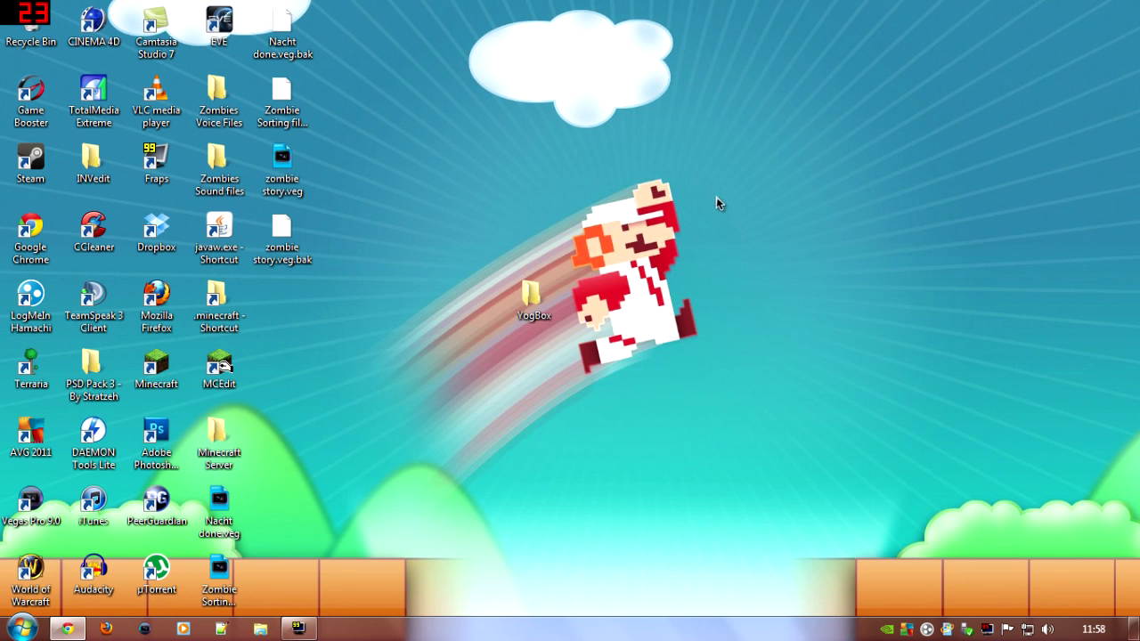